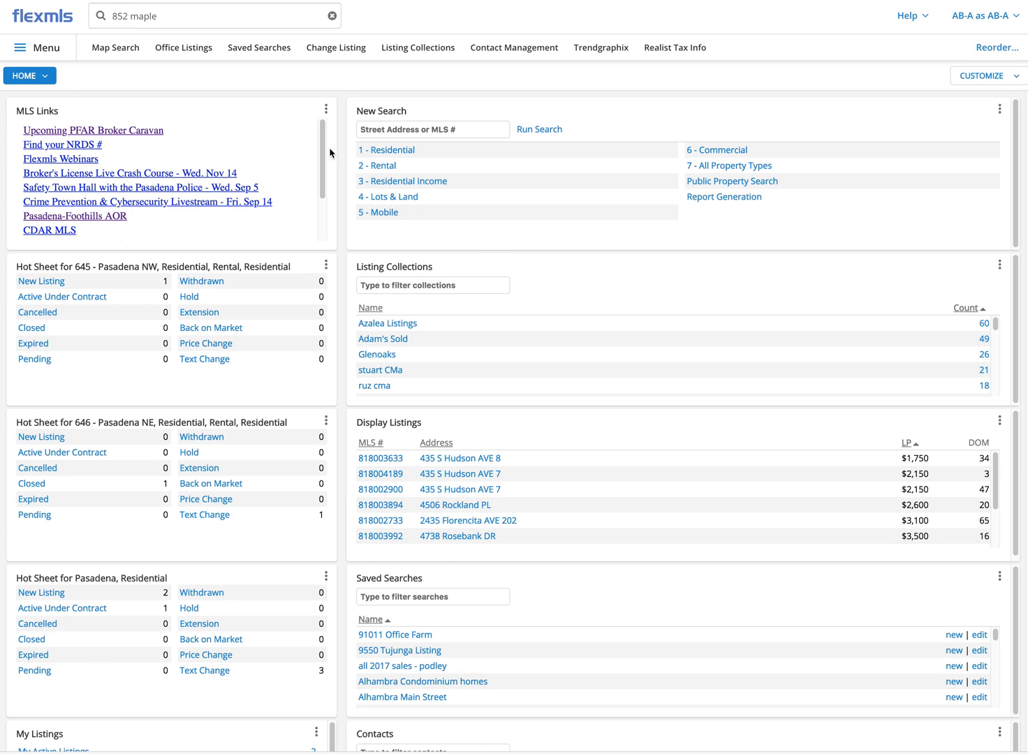
Step: Open Map Search to show the 1 - Residential map of active listings
left_click(104, 53)
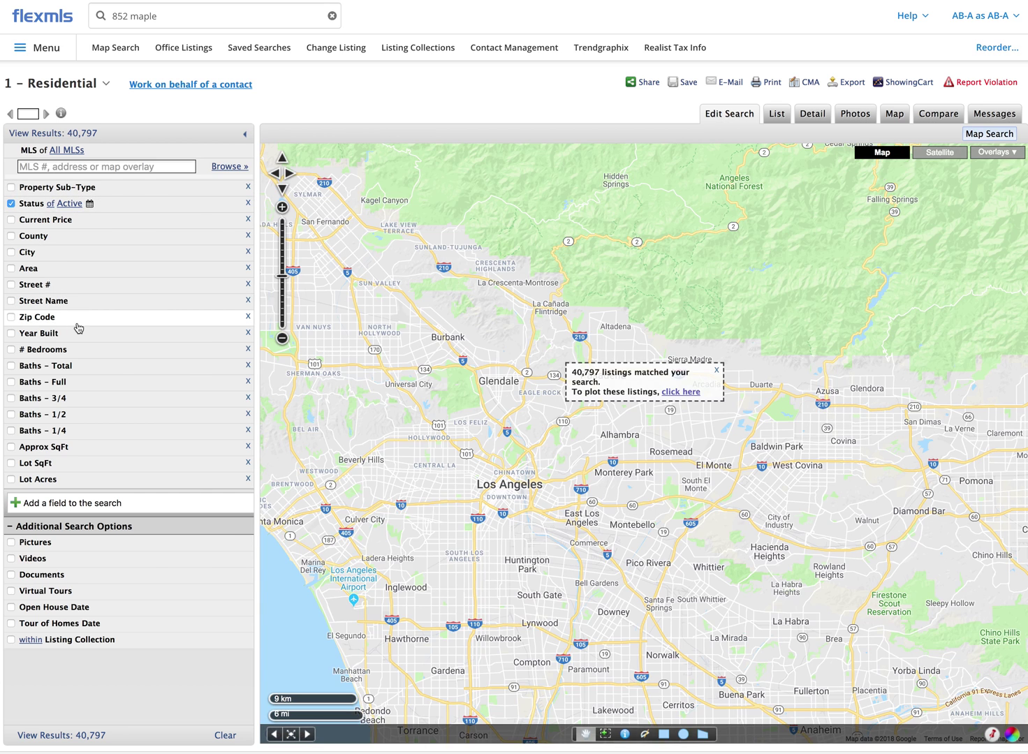
Step: Set the City filter to Montebello by typing 'monteb', leaving 49 listings
left_click(69, 257)
type("mon")
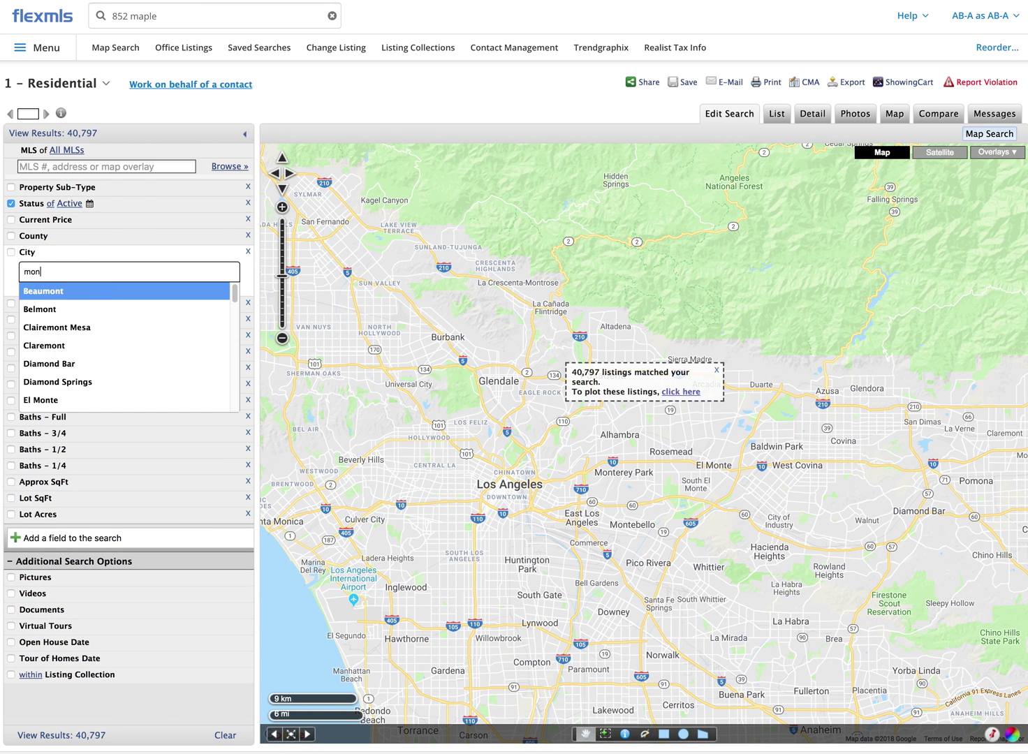
type("teb")
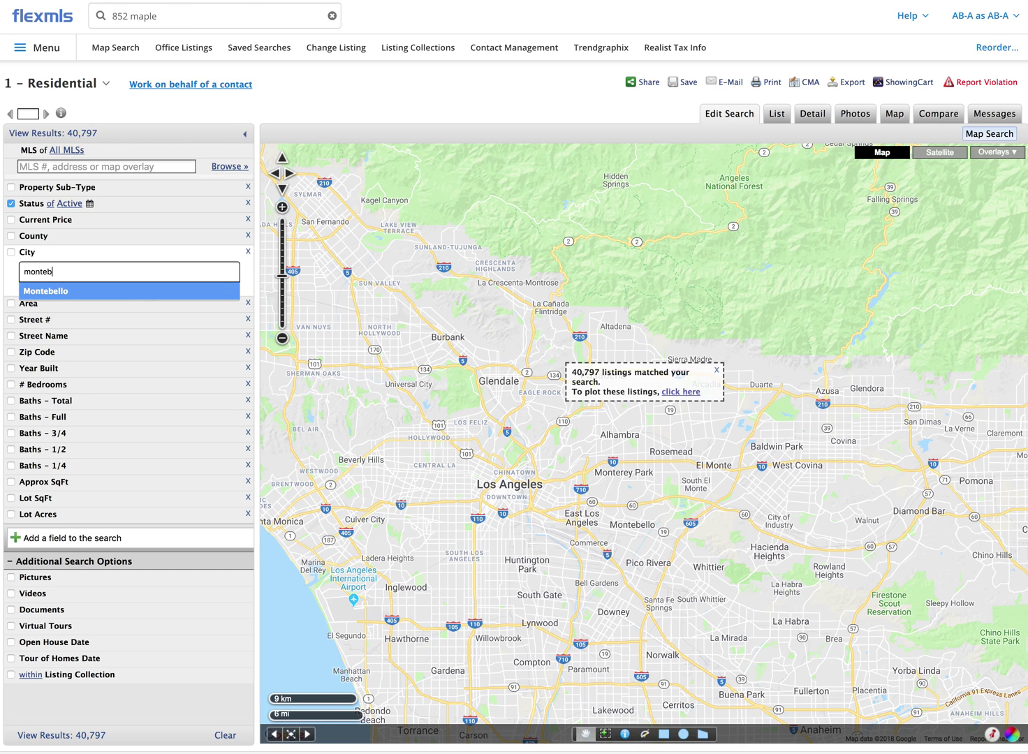
key("Return")
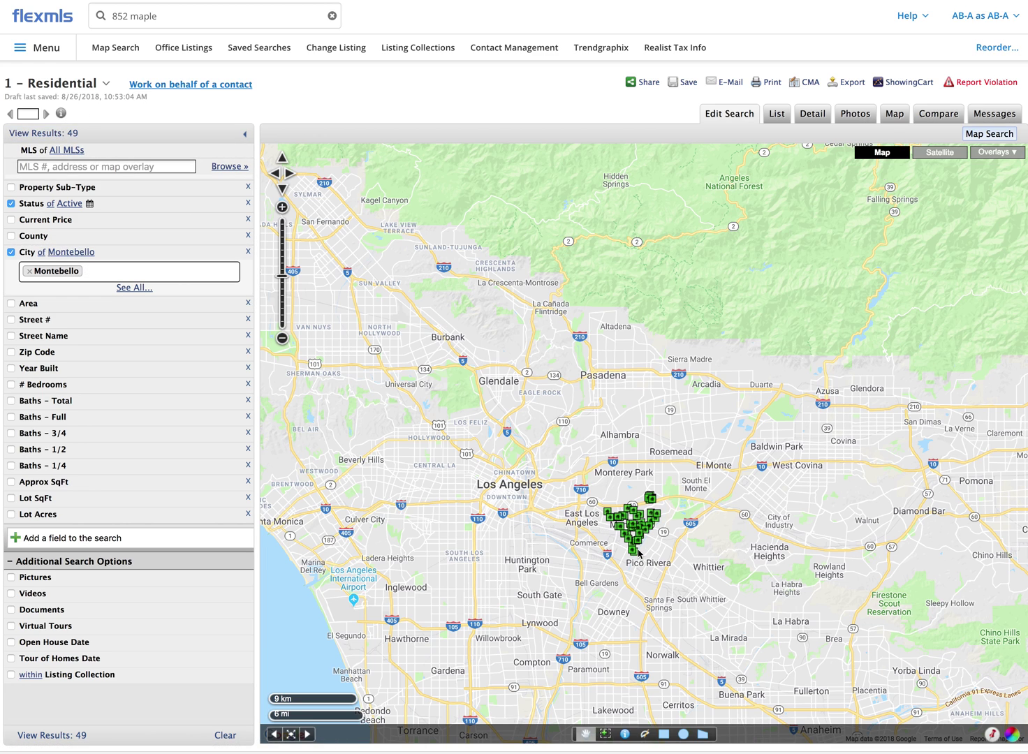
Step: Draw a polygon from the 60 freeway down to Lincoln Avenue, narrowing results to 4 listings
scroll(639, 550, "up", 1)
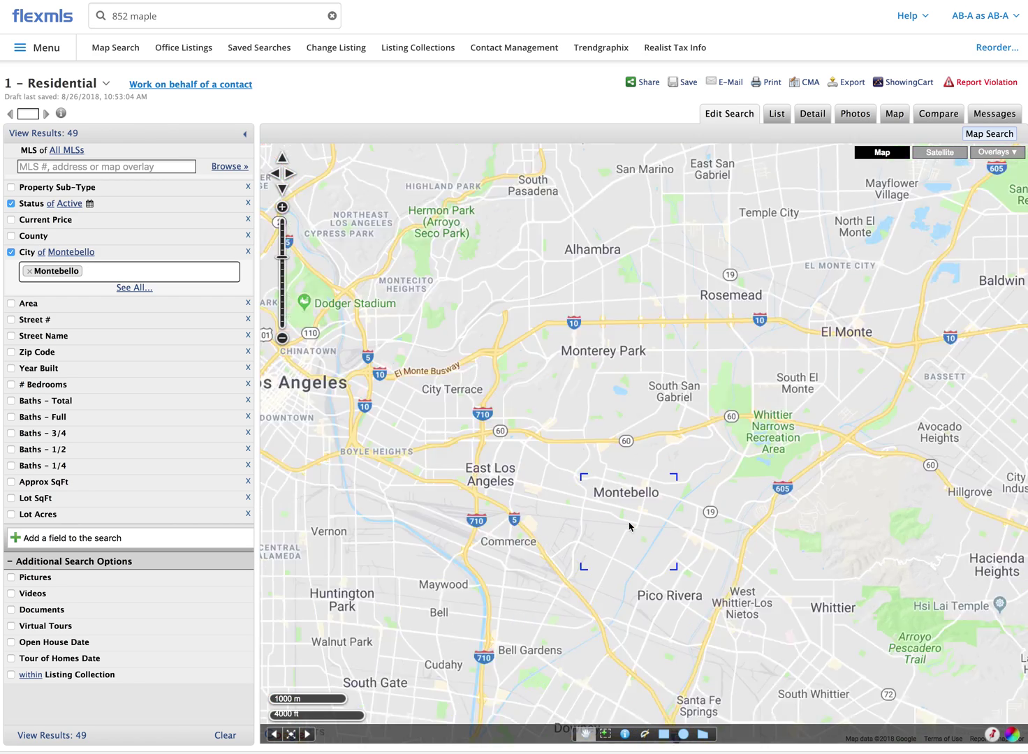
scroll(629, 531, "up", 2)
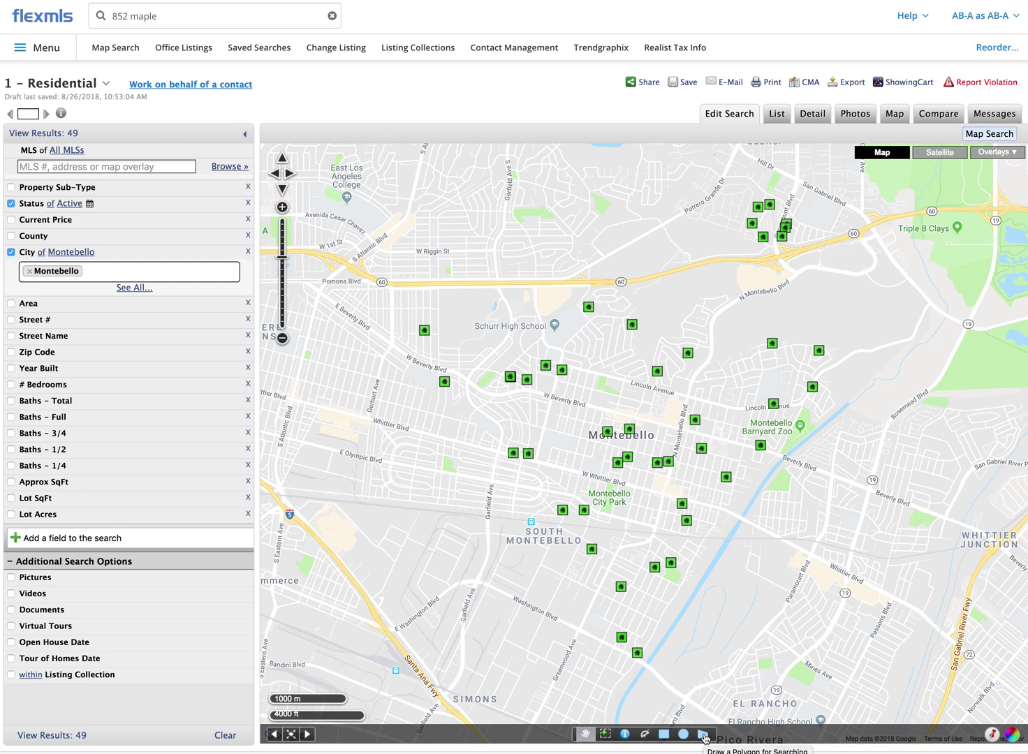
left_click(705, 737)
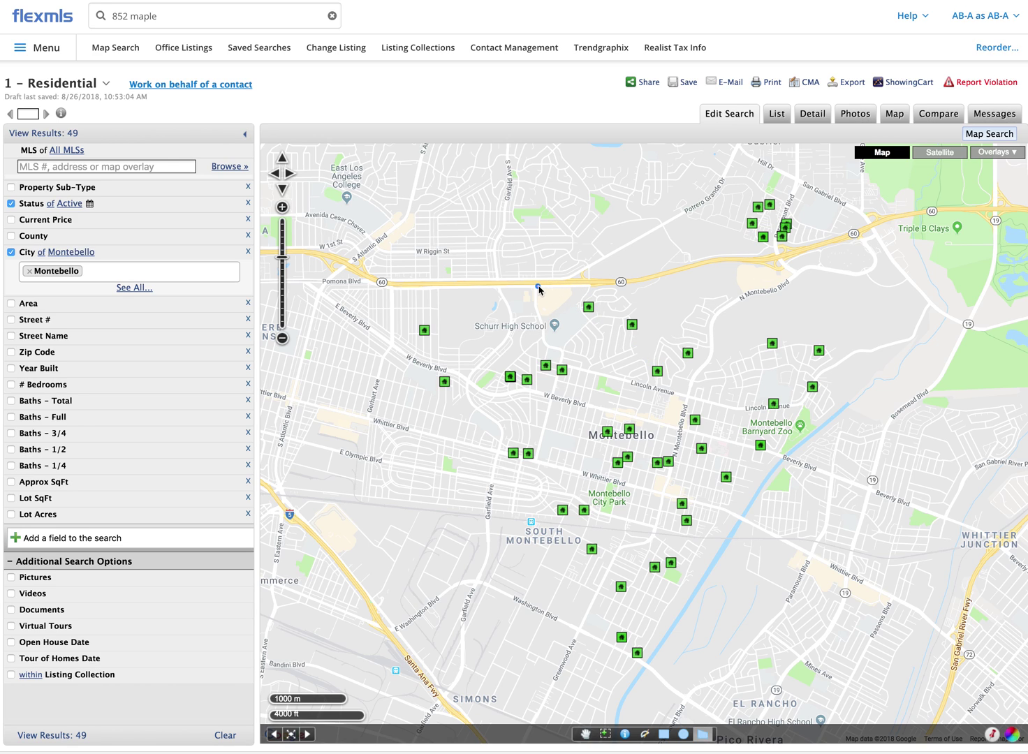
left_click(538, 287)
left_click(562, 365)
left_click(689, 400)
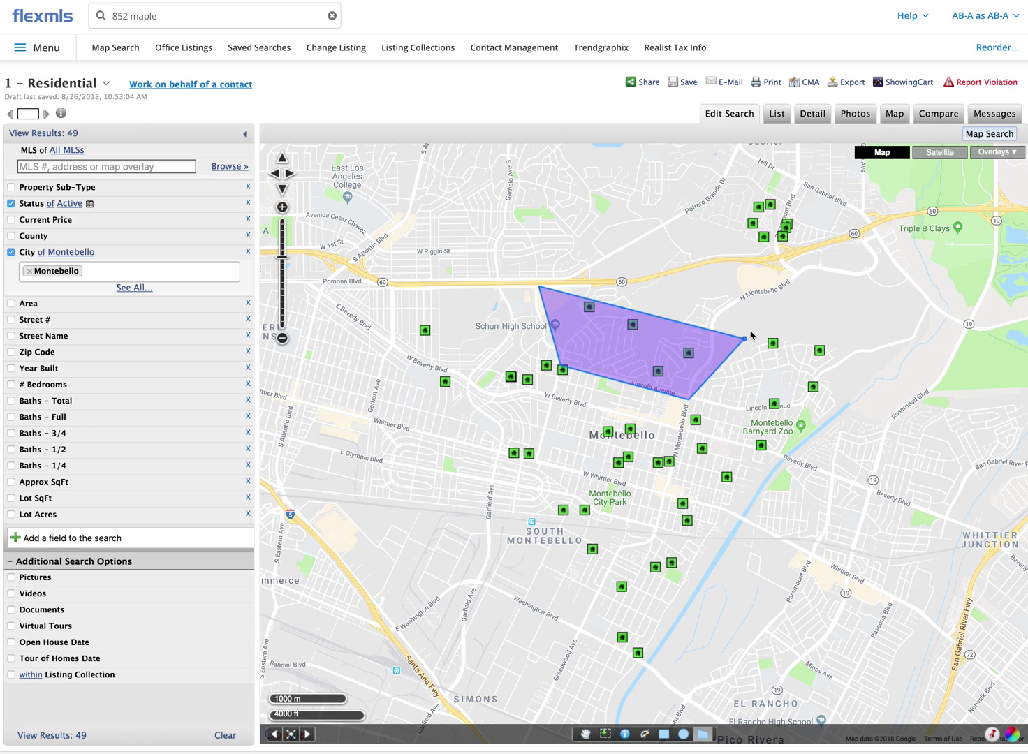
left_click(797, 277)
left_click(747, 260)
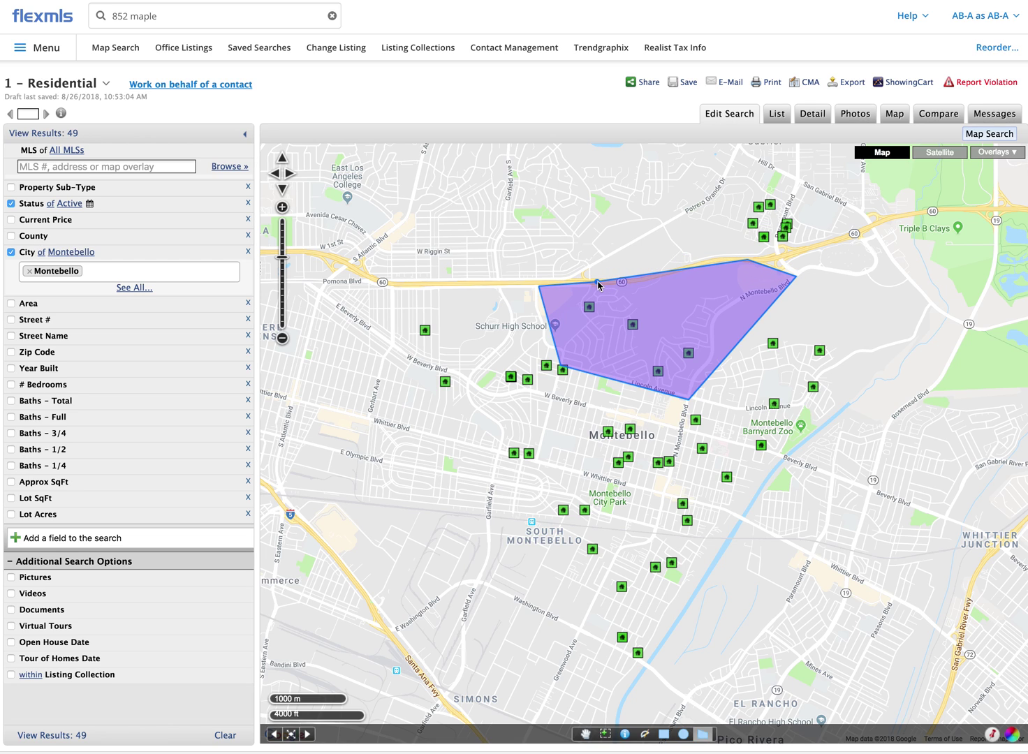
double_click(598, 284)
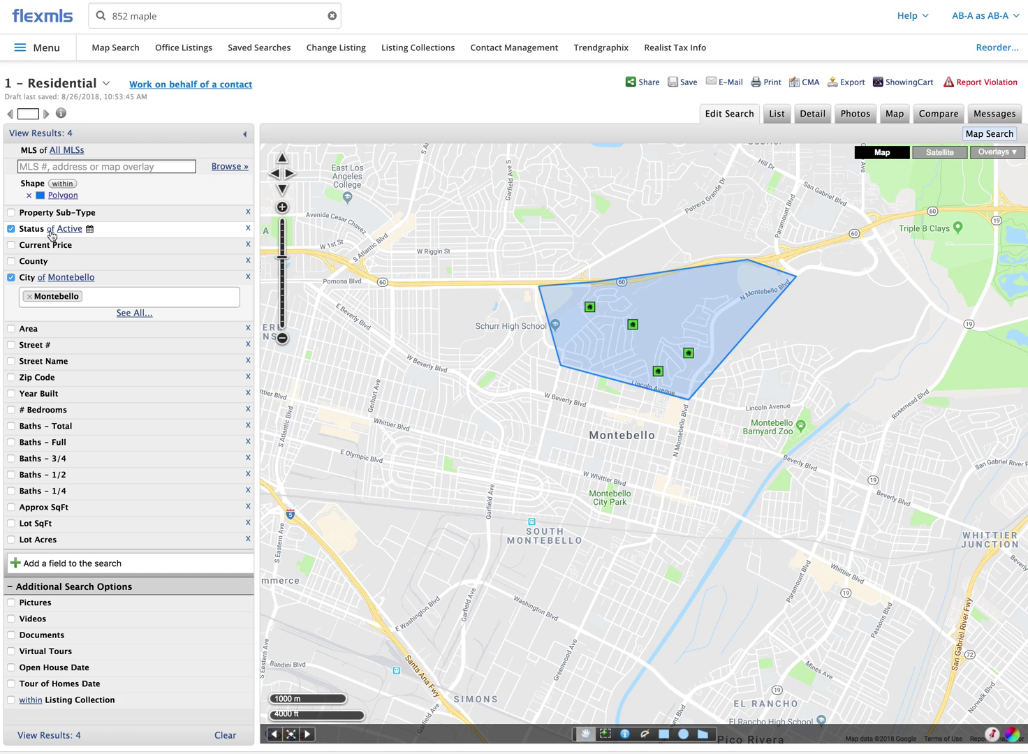
Step: Include Active through Closed statuses with Sold Date kept at 181 days back, giving 21 results
left_click(115, 234)
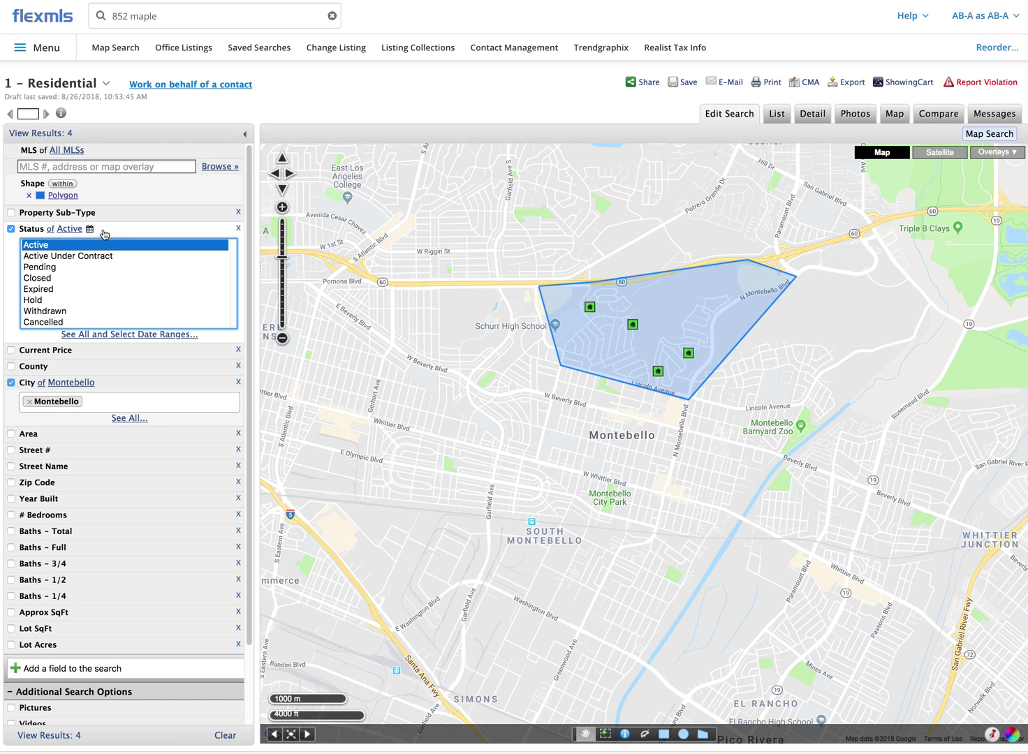
left_click(48, 279, "shift")
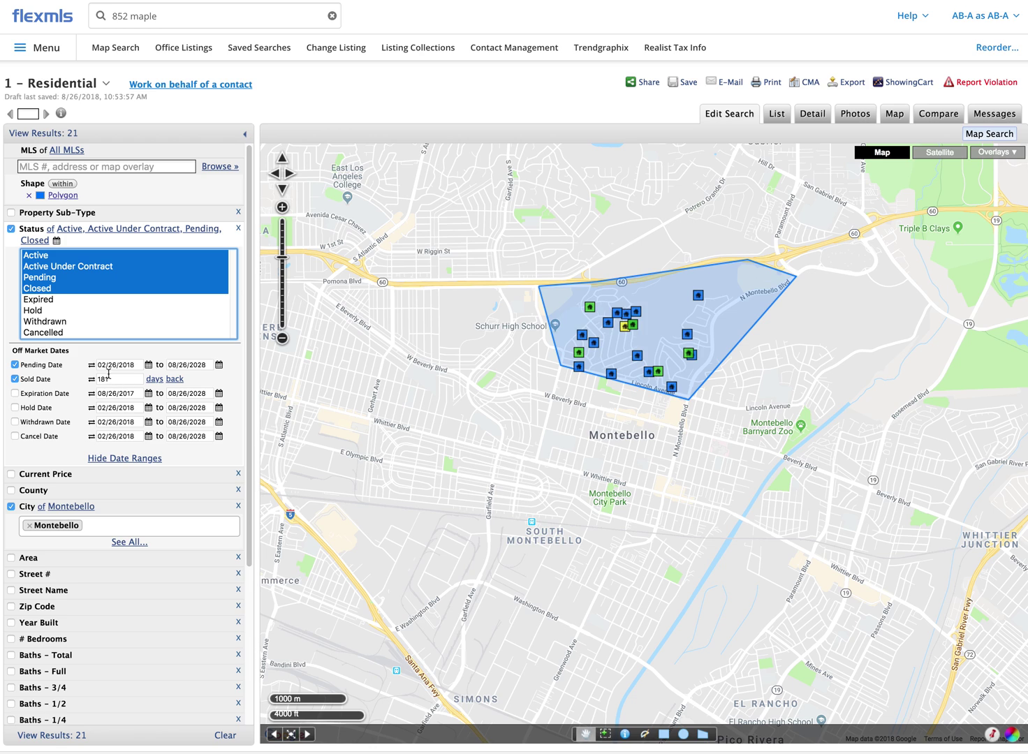
left_click(92, 381)
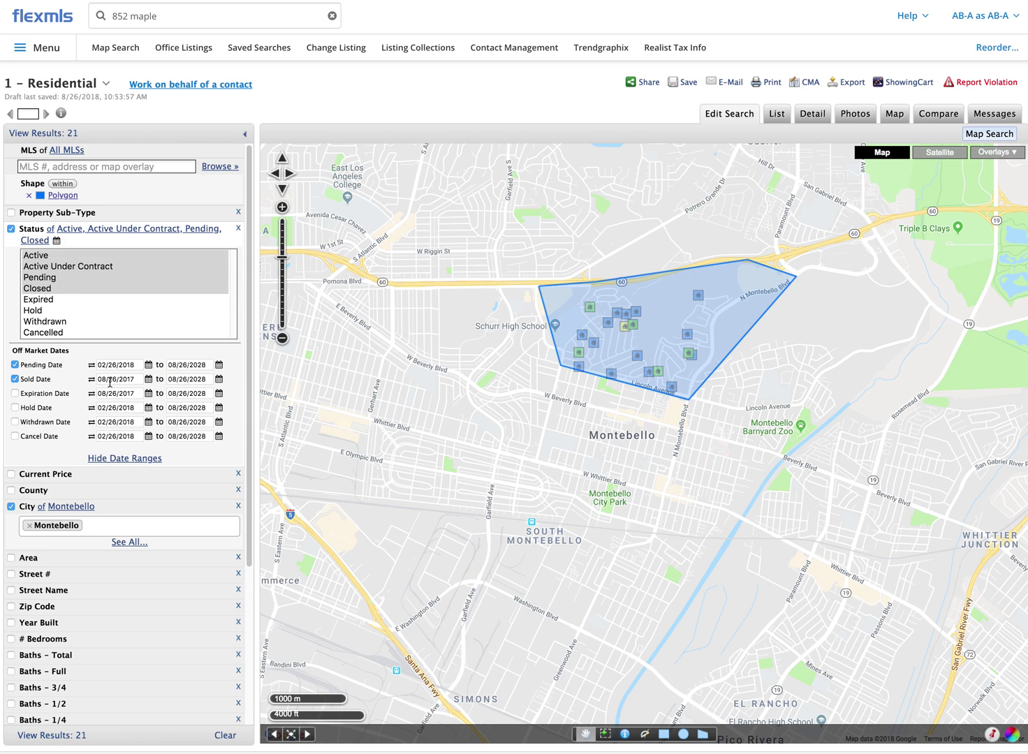
left_click(91, 379)
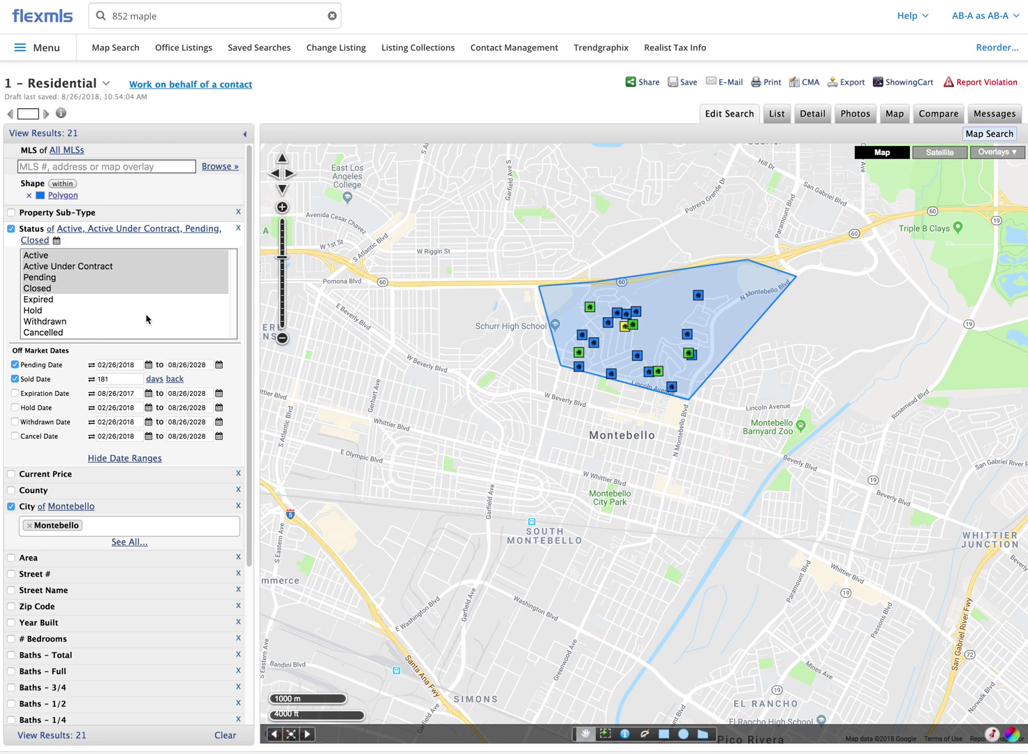
left_click(119, 480)
Step: Set the maximum current price to 750,000, dropping the search to 15 listings
left_click(122, 490)
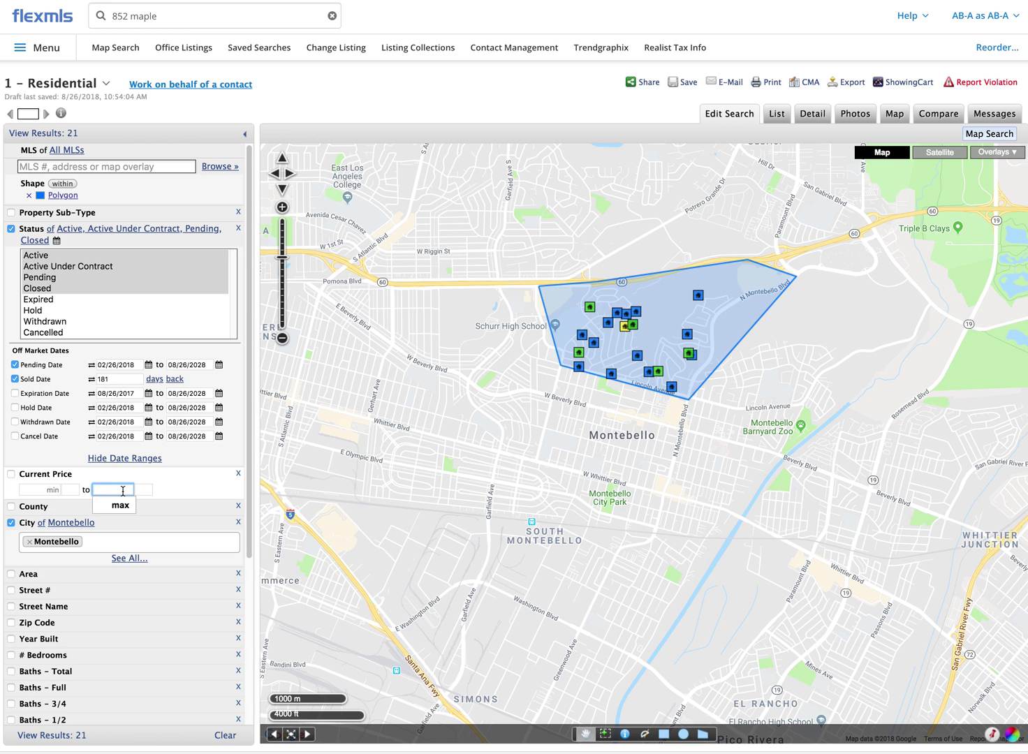
type("750")
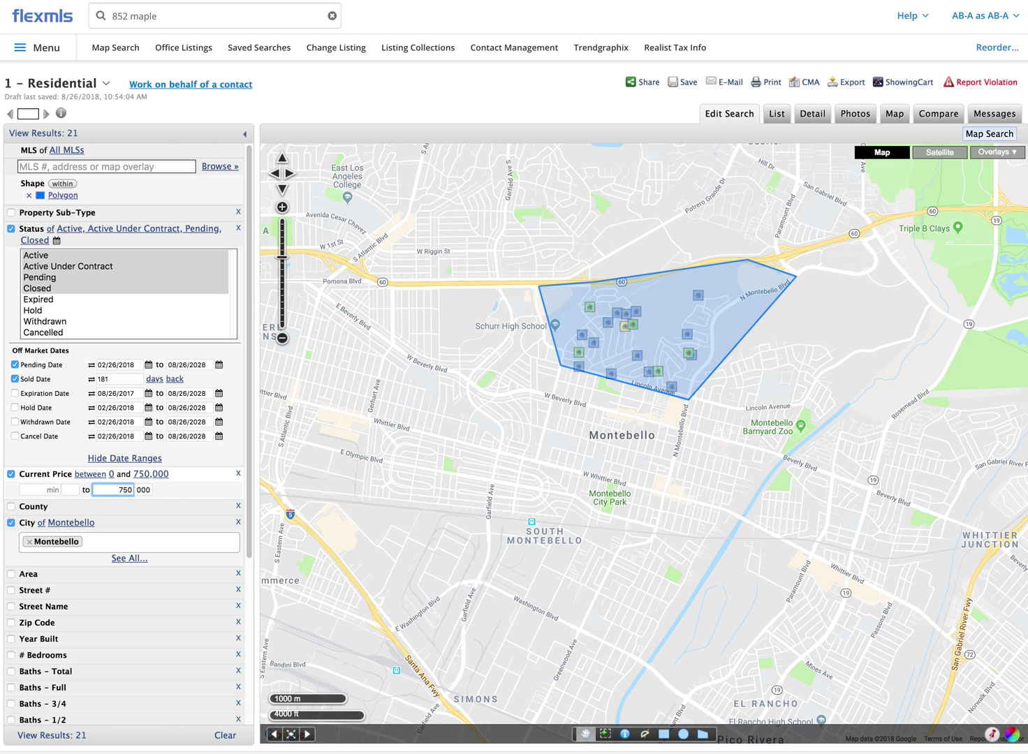
key("Tab")
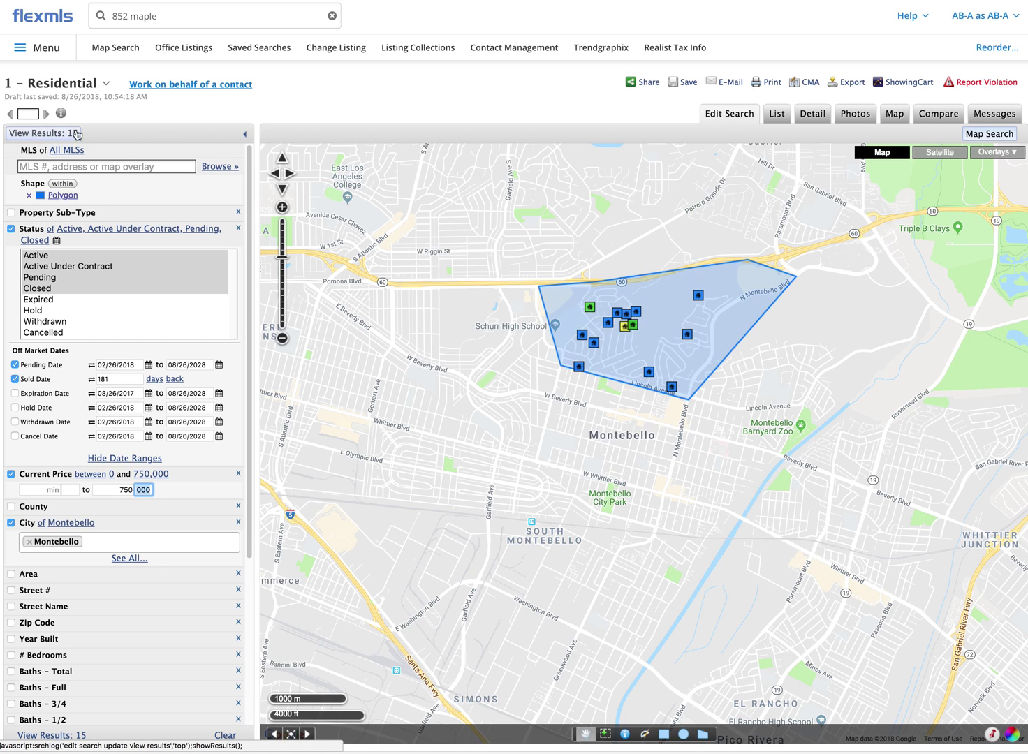
left_click(778, 116)
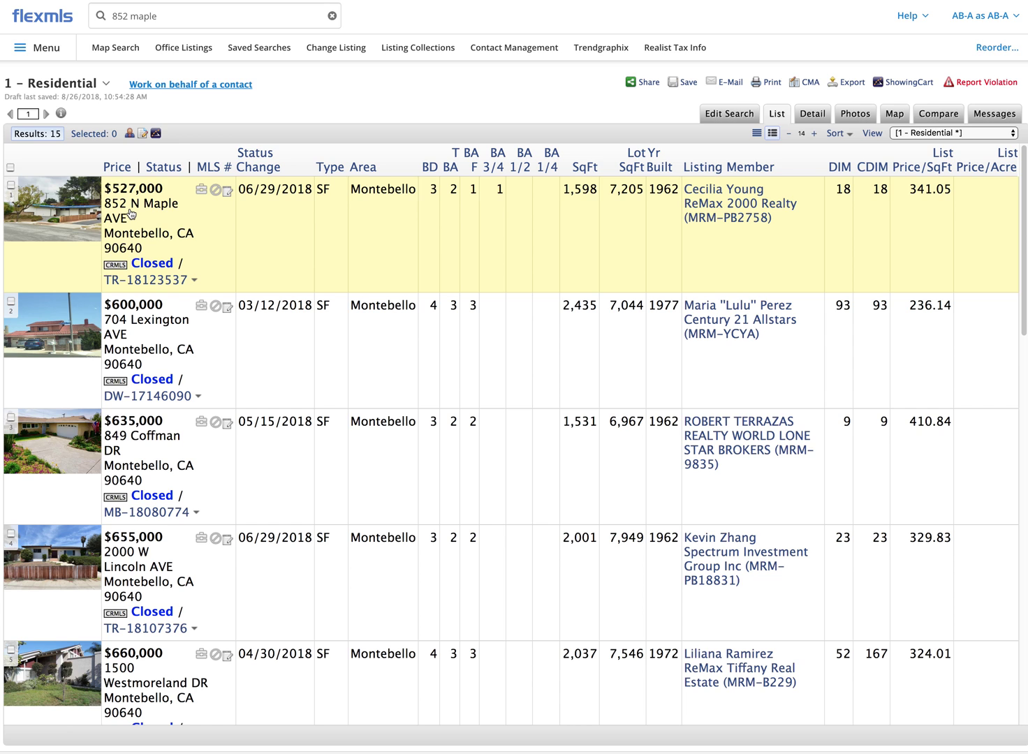
Step: Review the 15 listed results and tick the select-all checkbox to mark them all
scroll(131, 214, "down", 15)
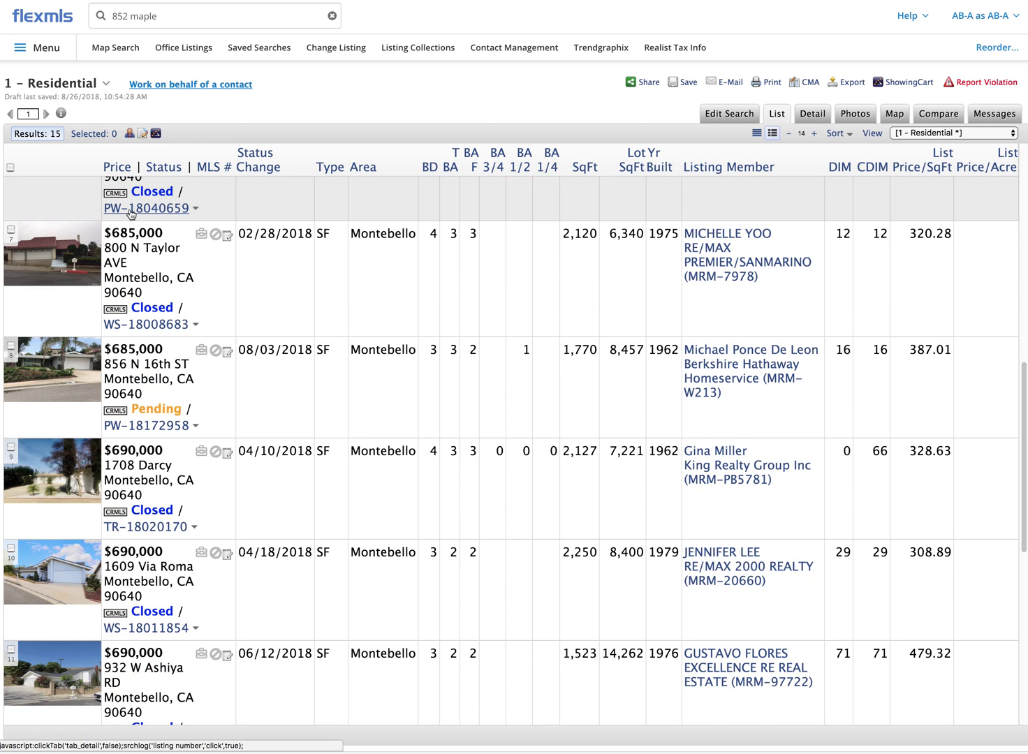
scroll(131, 214, "down", 3)
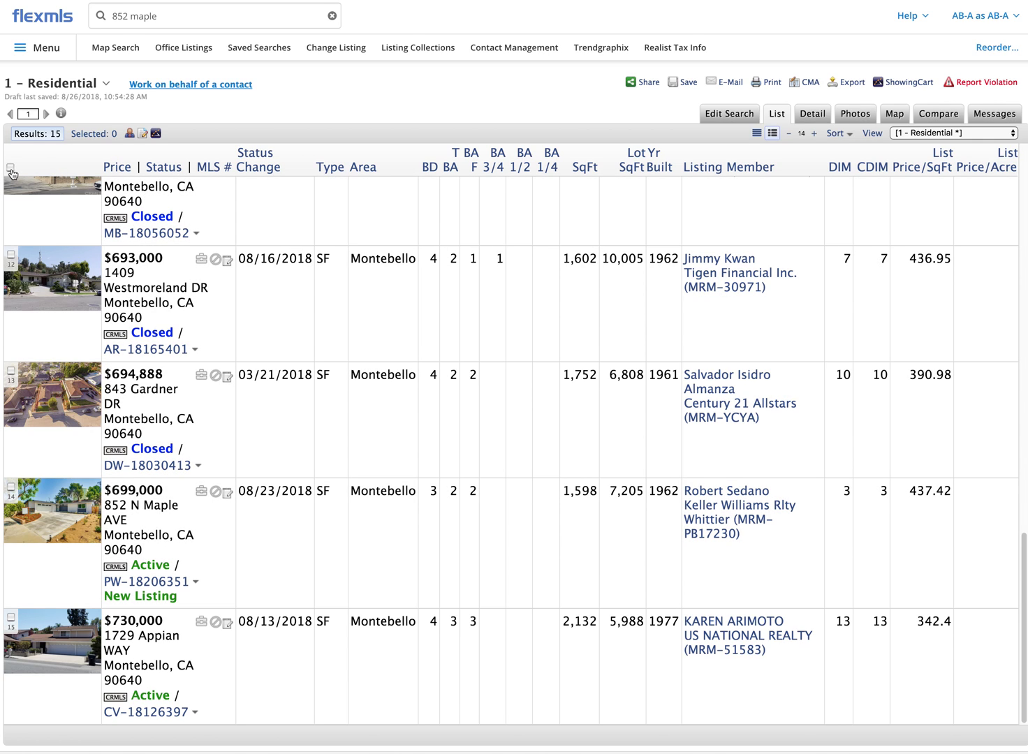
left_click(11, 167)
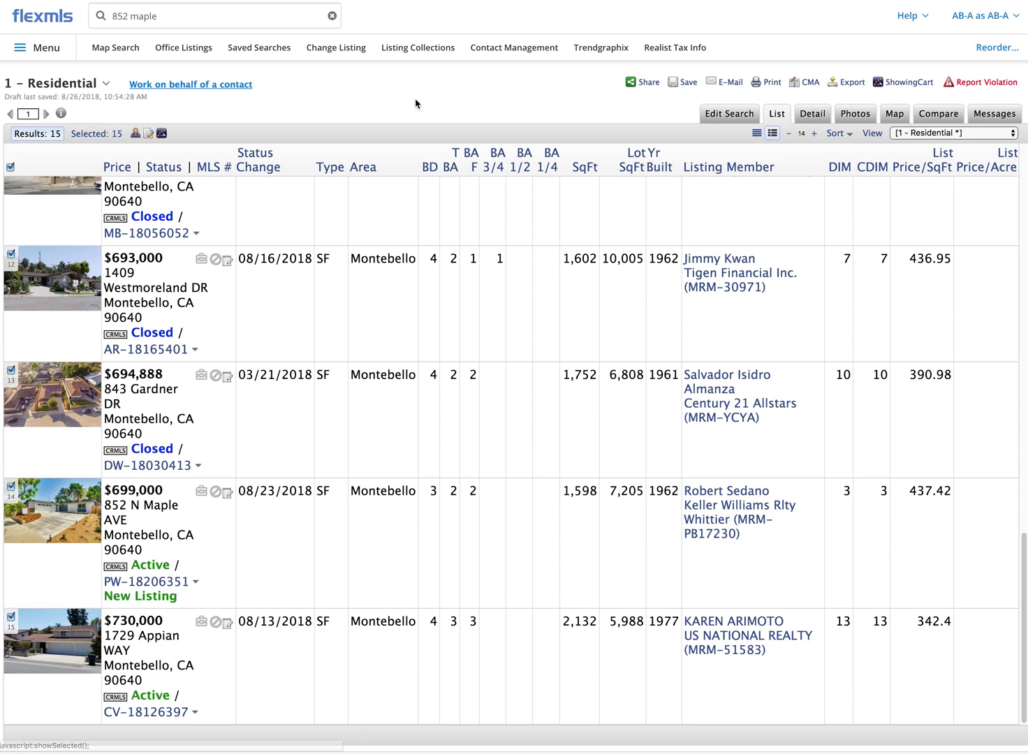
left_click(805, 84)
Step: Run a One-Line CMA, allow the blocked pop-up, and go back from the error page
left_click(692, 166)
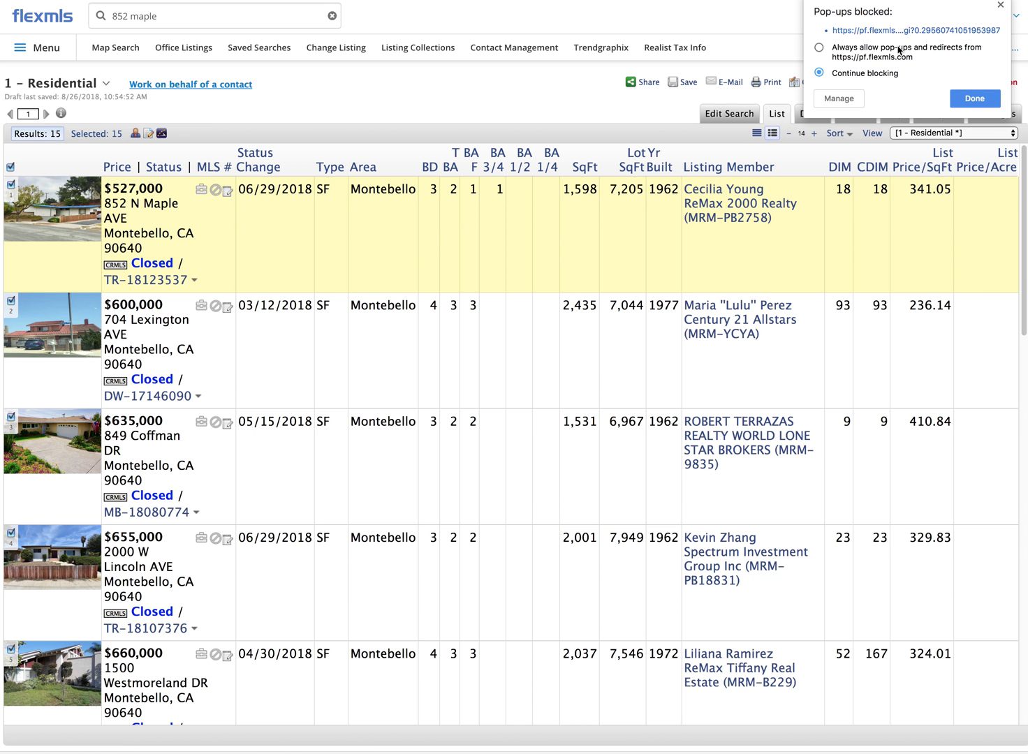
left_click(861, 31)
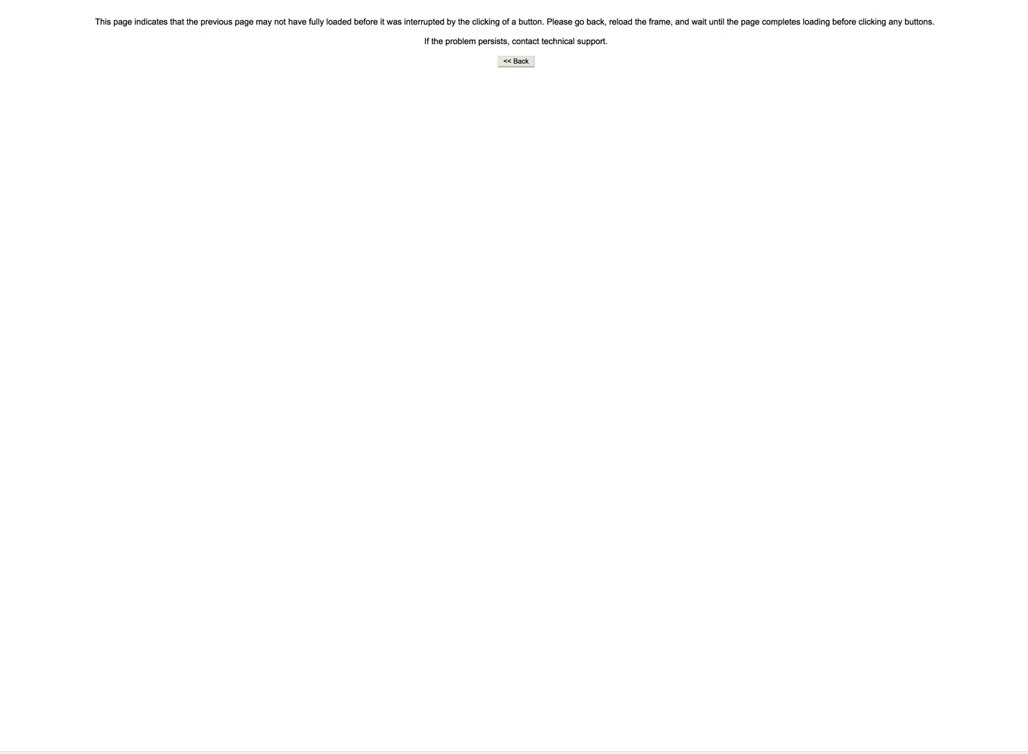
left_click(517, 62)
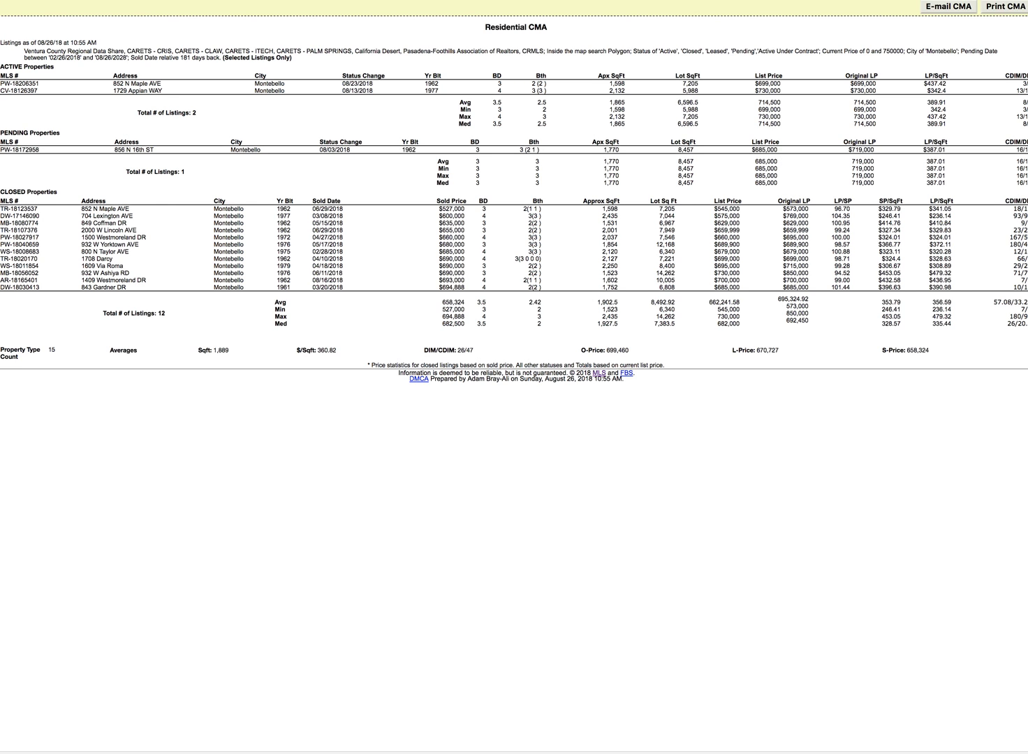
Step: Close the Residential CMA report window to return to the 15 selected results
key("super+w")
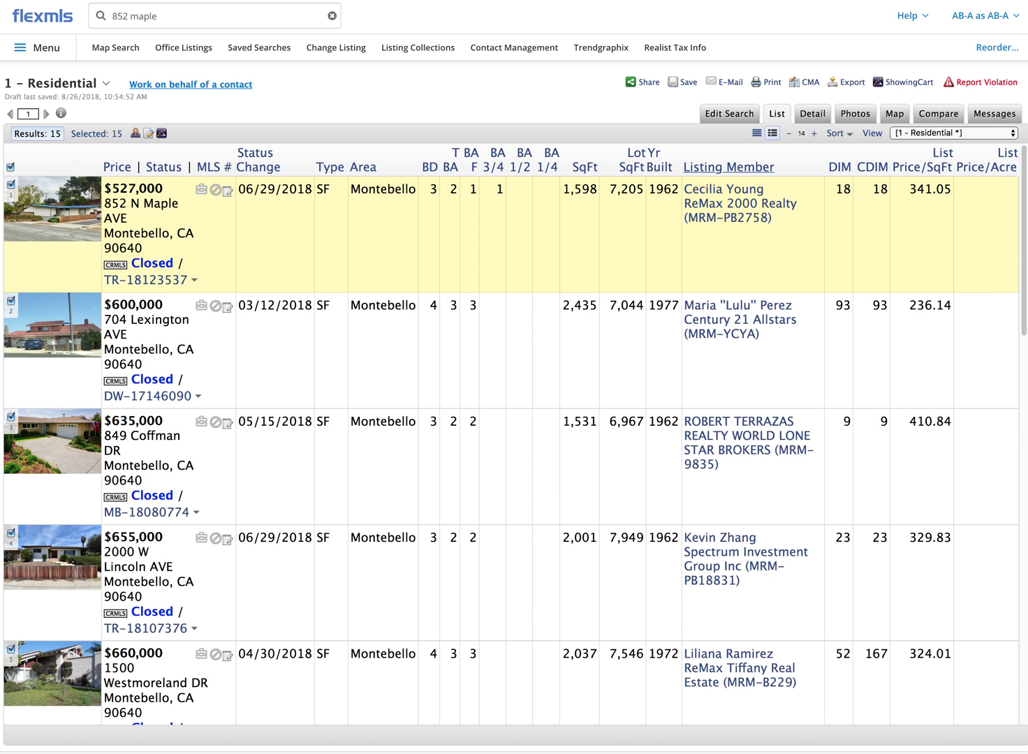
Step: Return to the Edit Search page with the Montebello polygon and its criteria
left_click(720, 112)
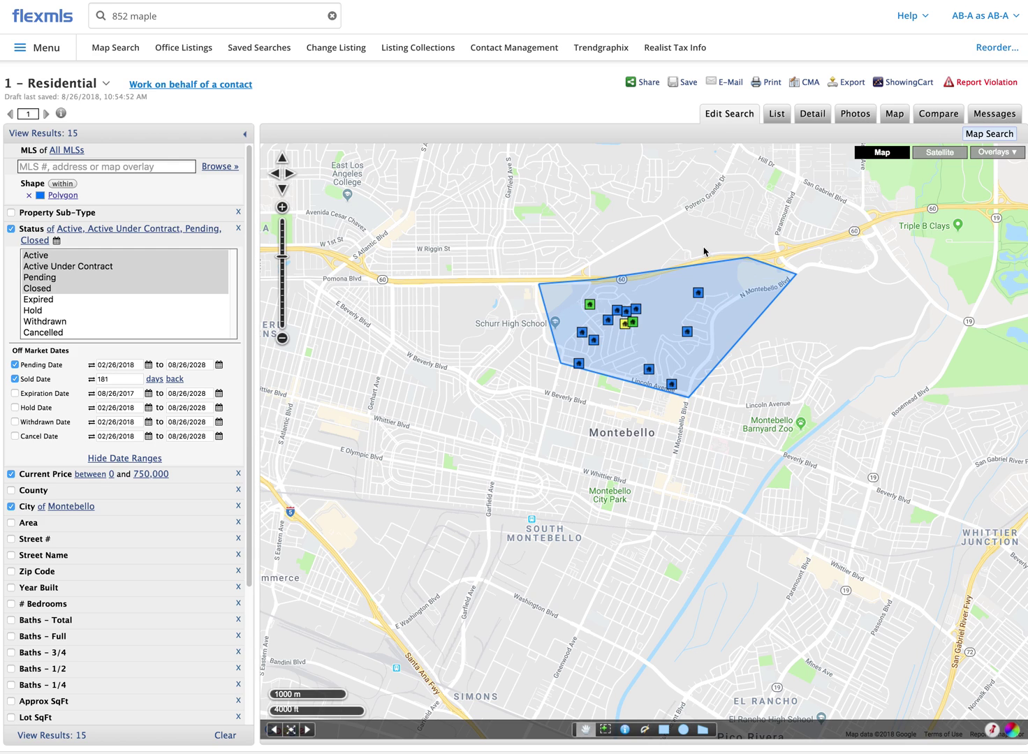